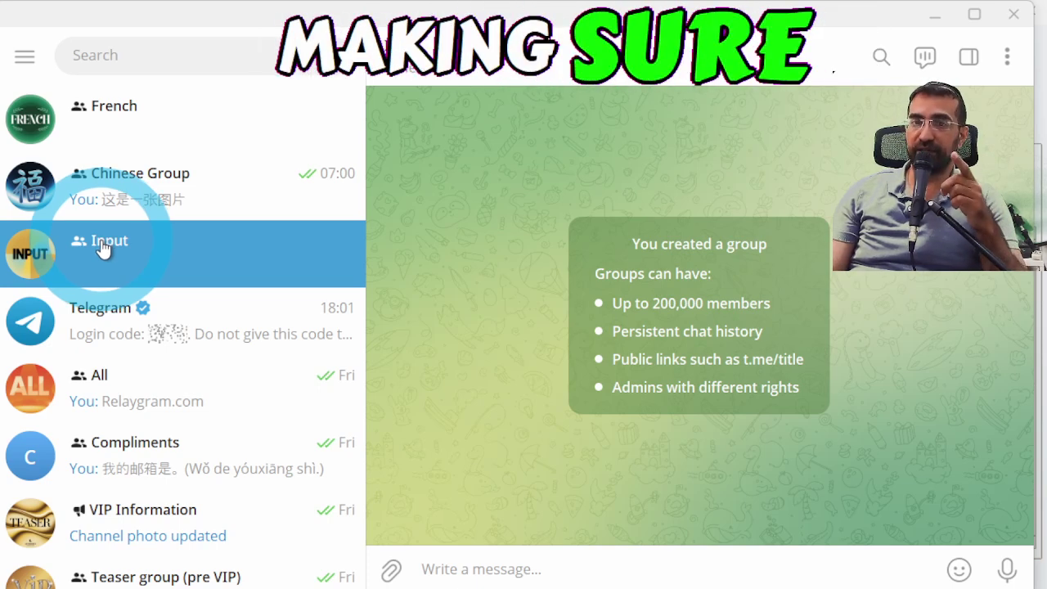
Send a message in the Input group reading "Hello my name is" followed by a first name
left_click(509, 567)
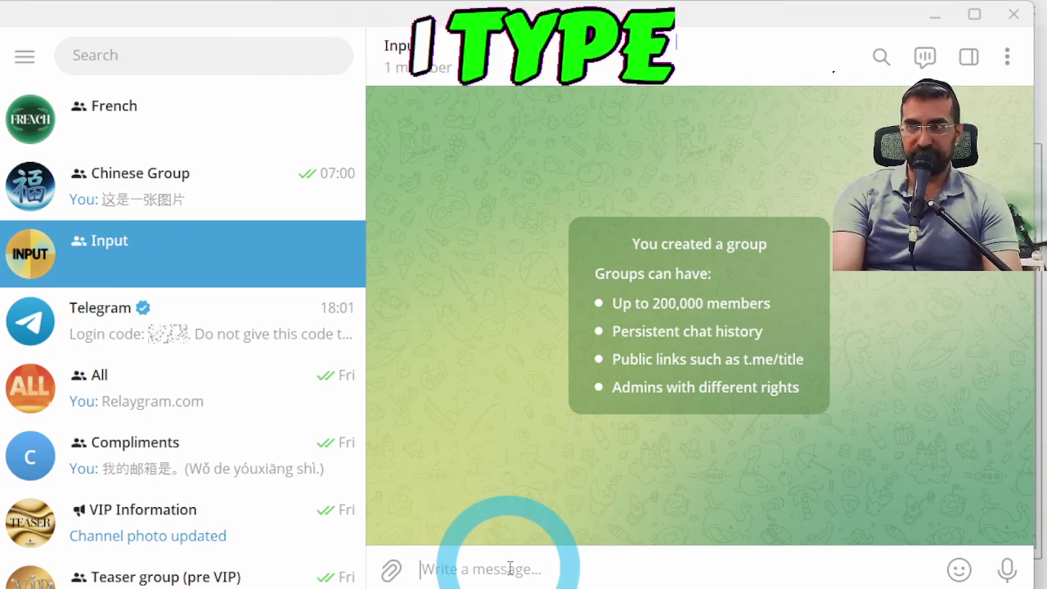
type("Hello my ")
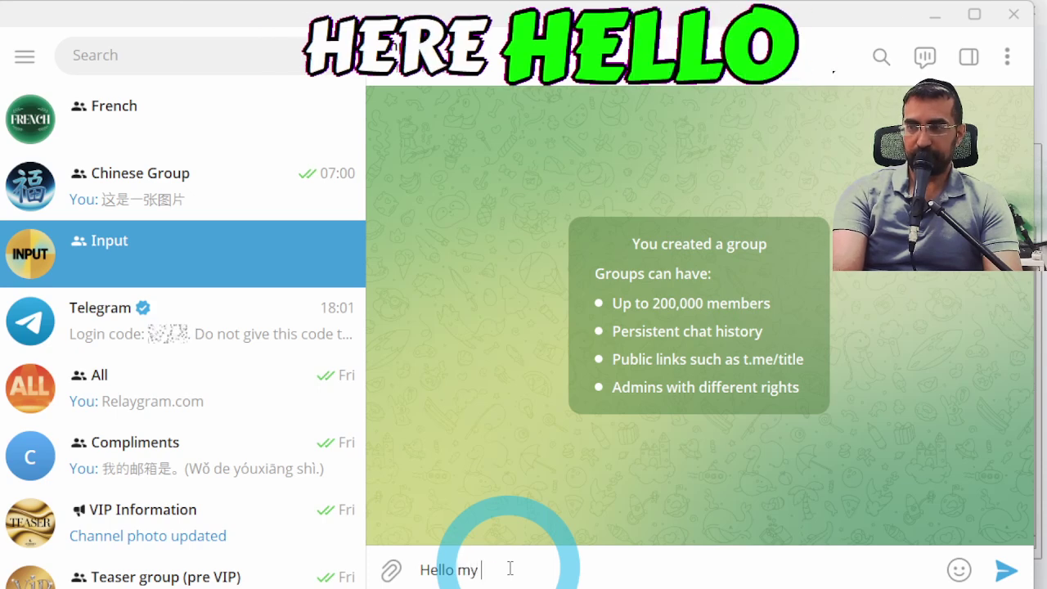
type("name is b")
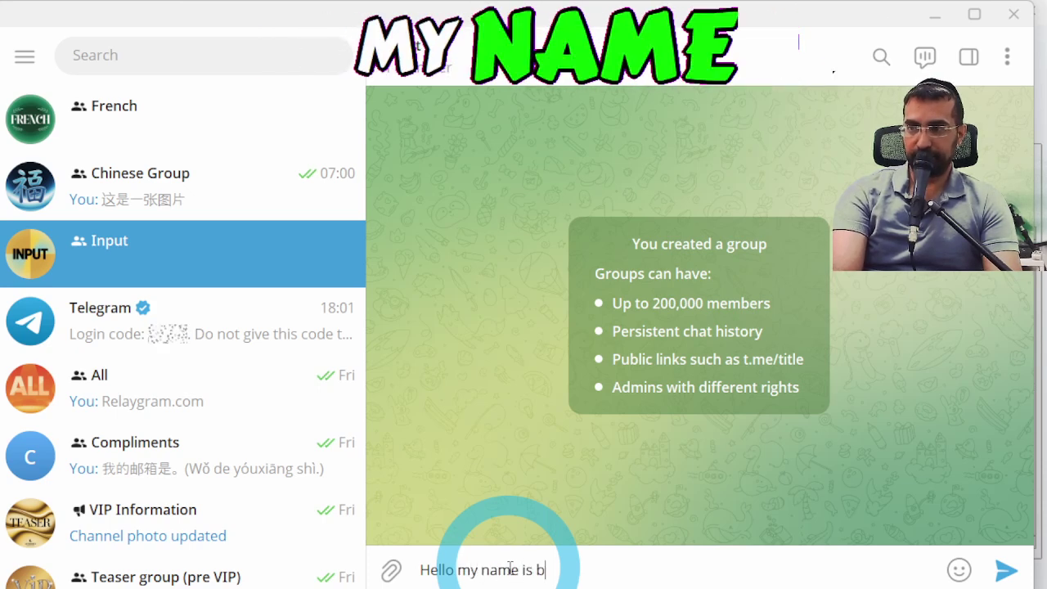
type("ob")
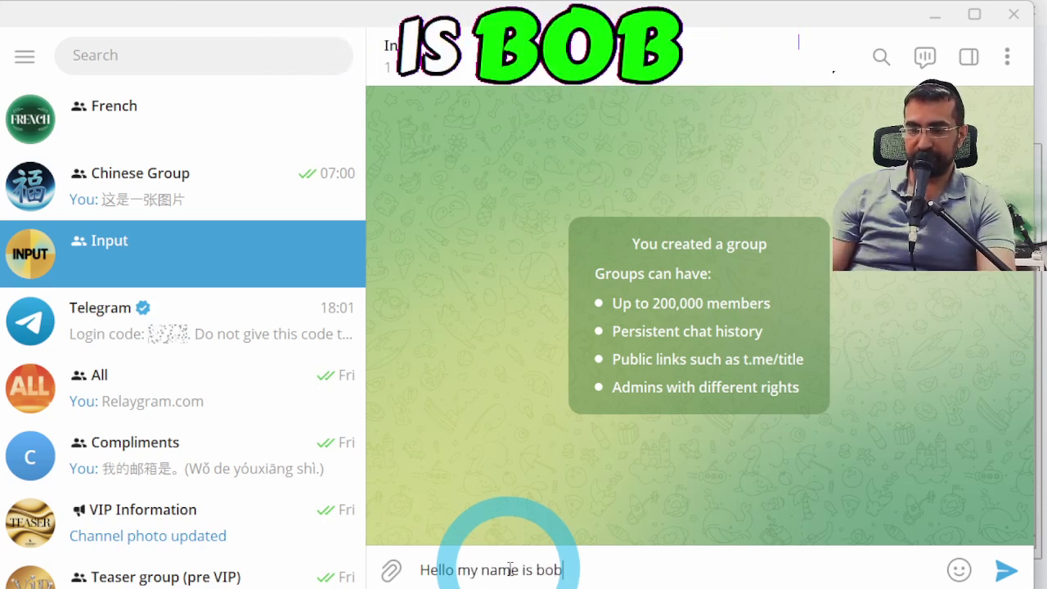
key("Return")
Open the French group and examine the forwarded, Chinese, French and plain English versions of the introduction message
left_click(152, 203)
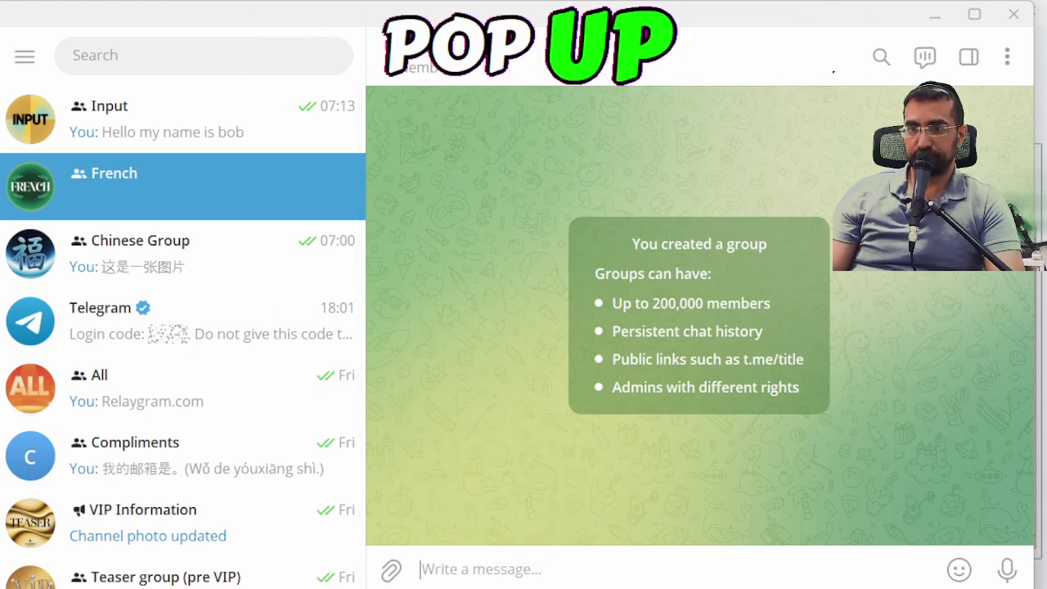
left_click(559, 423)
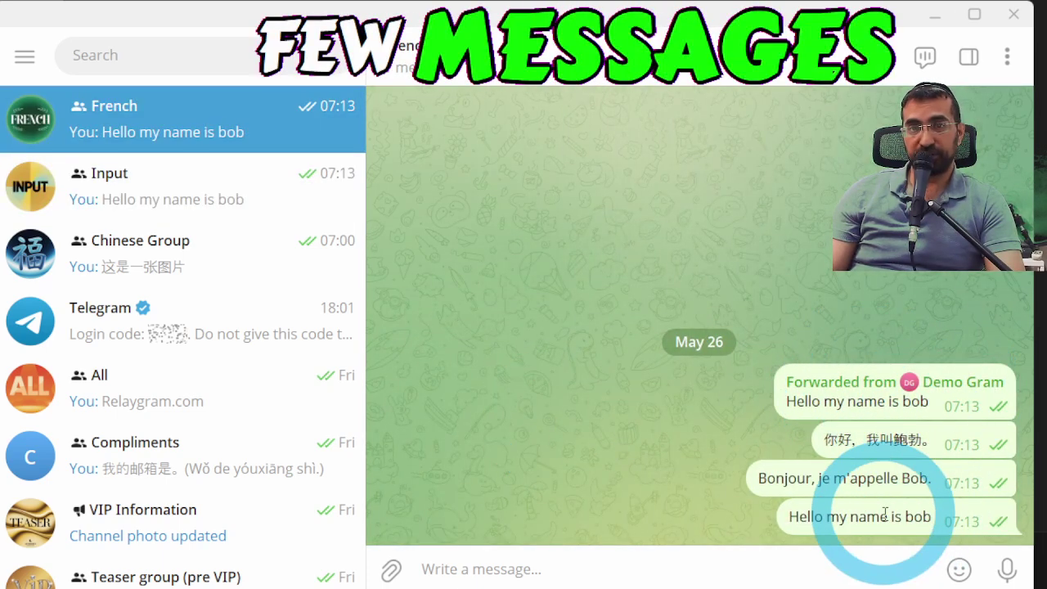
mouse_move(789, 394)
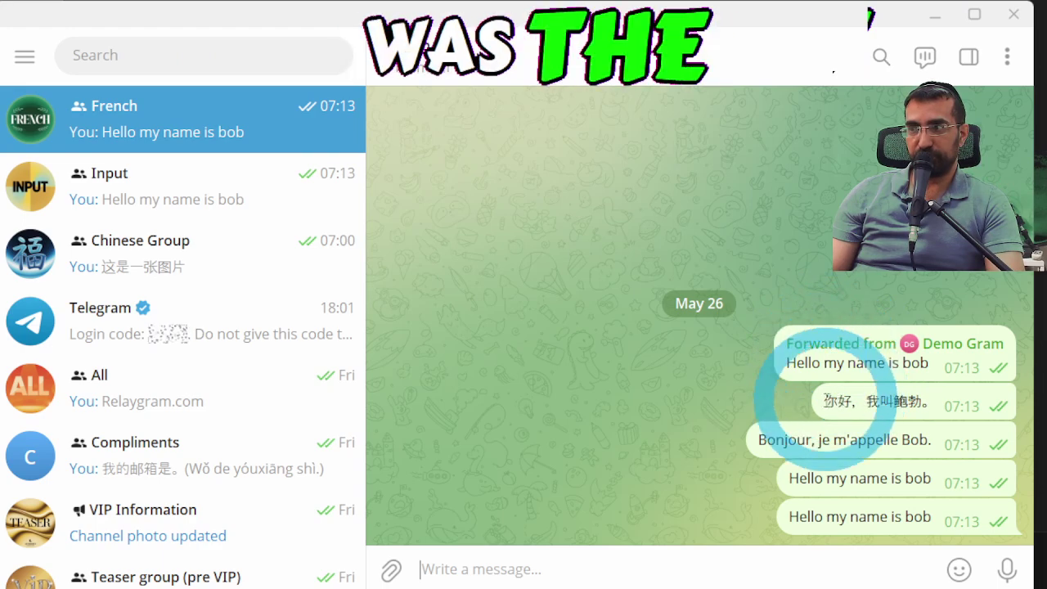
left_click_drag(824, 401, 924, 398)
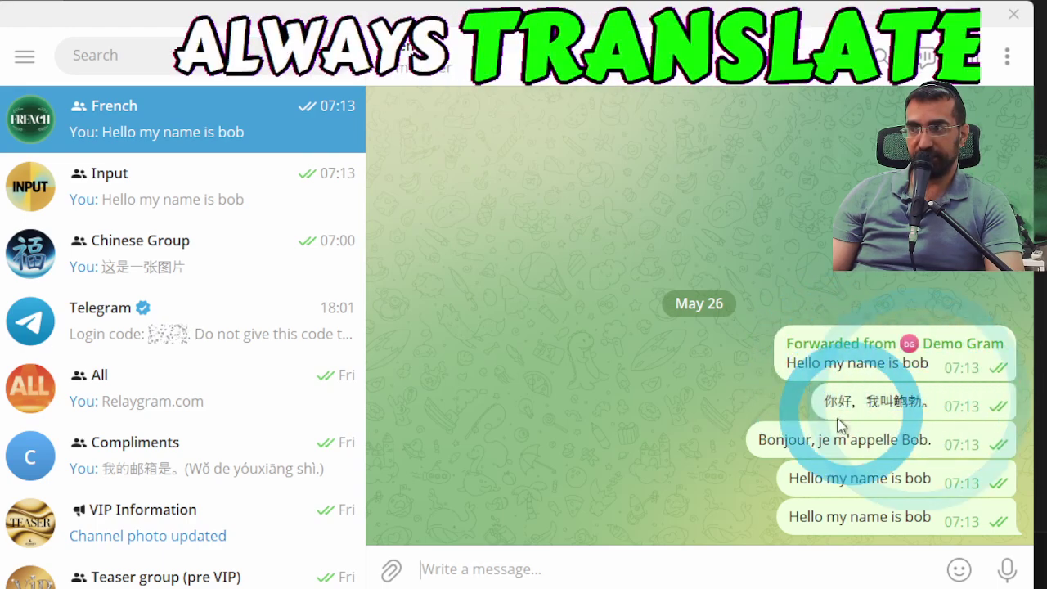
left_click_drag(760, 439, 883, 435)
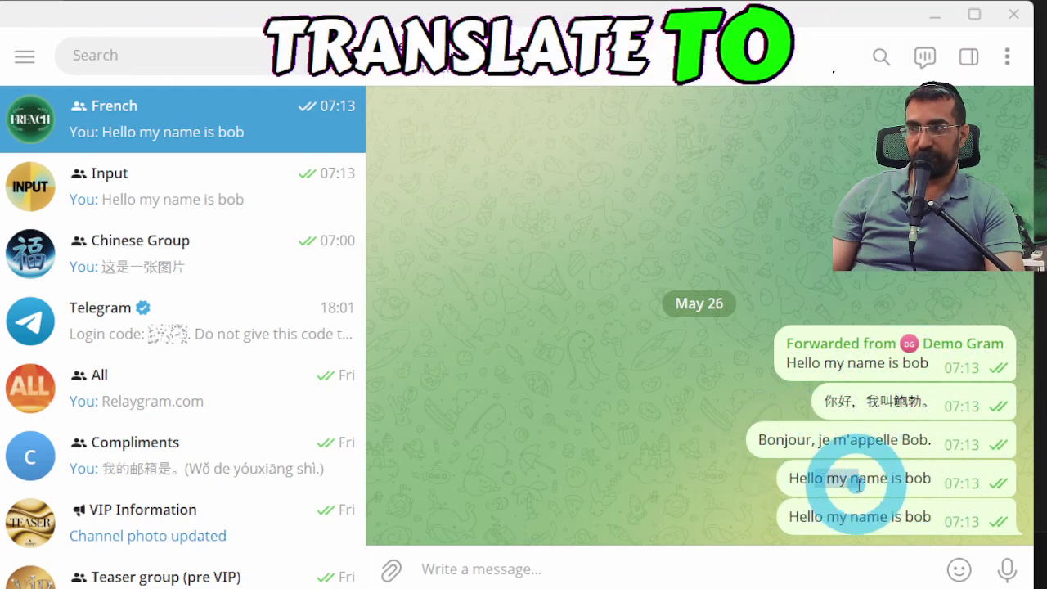
left_click_drag(820, 519, 910, 524)
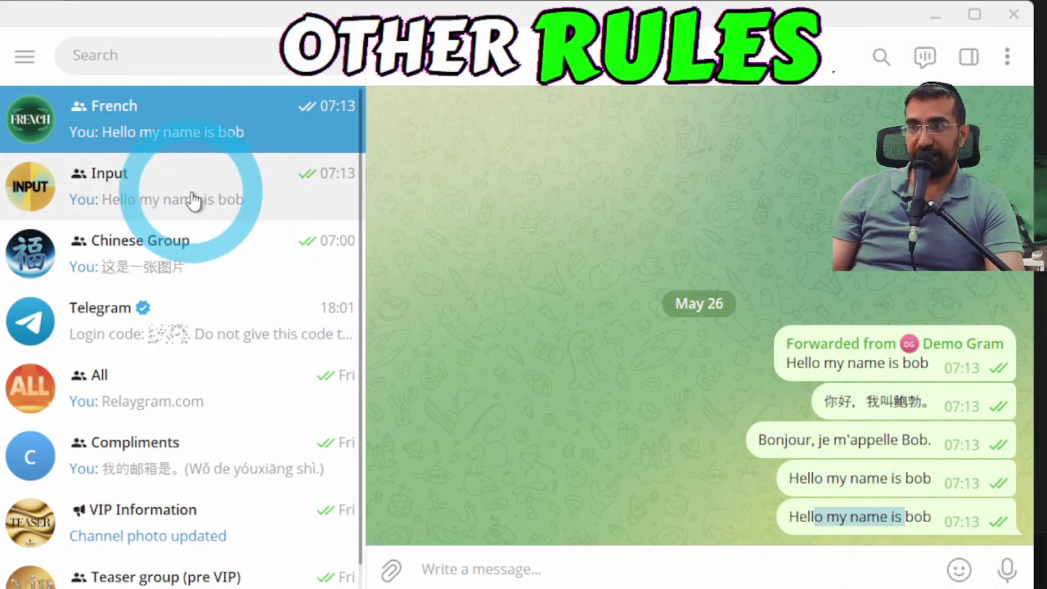
Send the message "You are the best person in the world" in the Input group
left_click(202, 205)
left_click(529, 578)
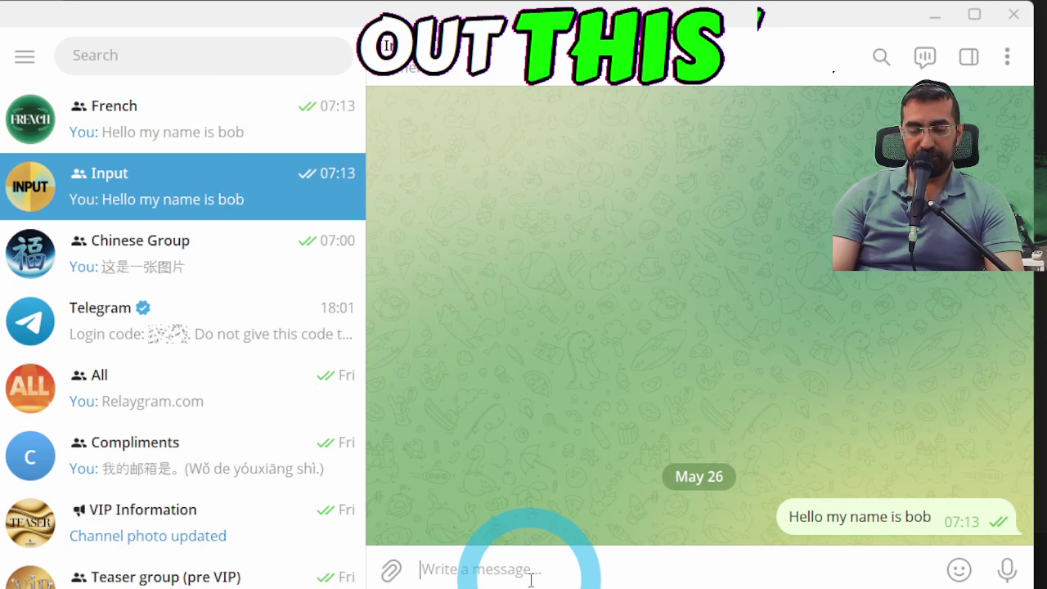
type("You are t")
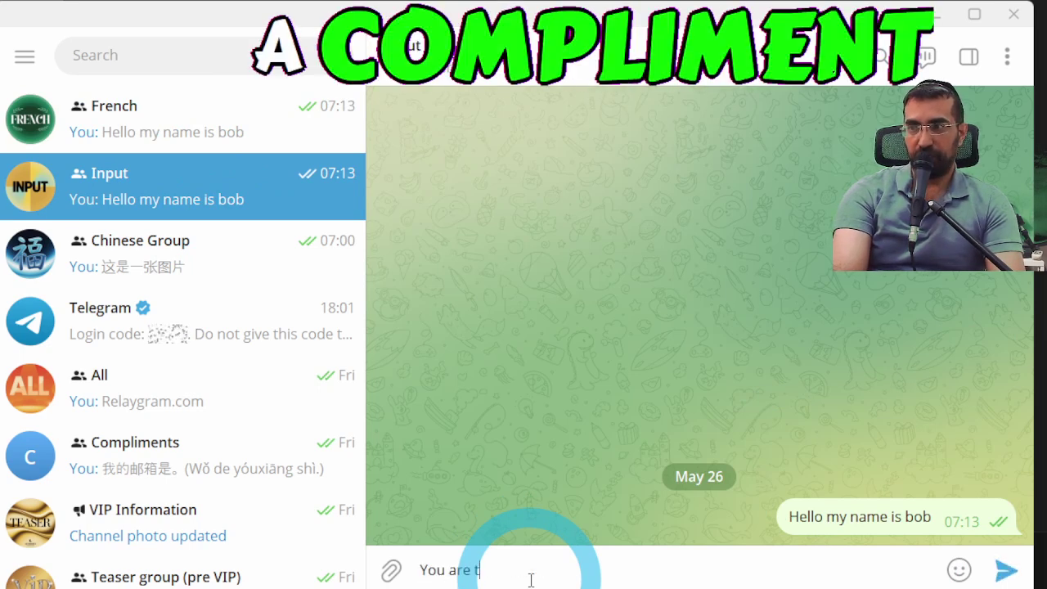
type("he best person in the world")
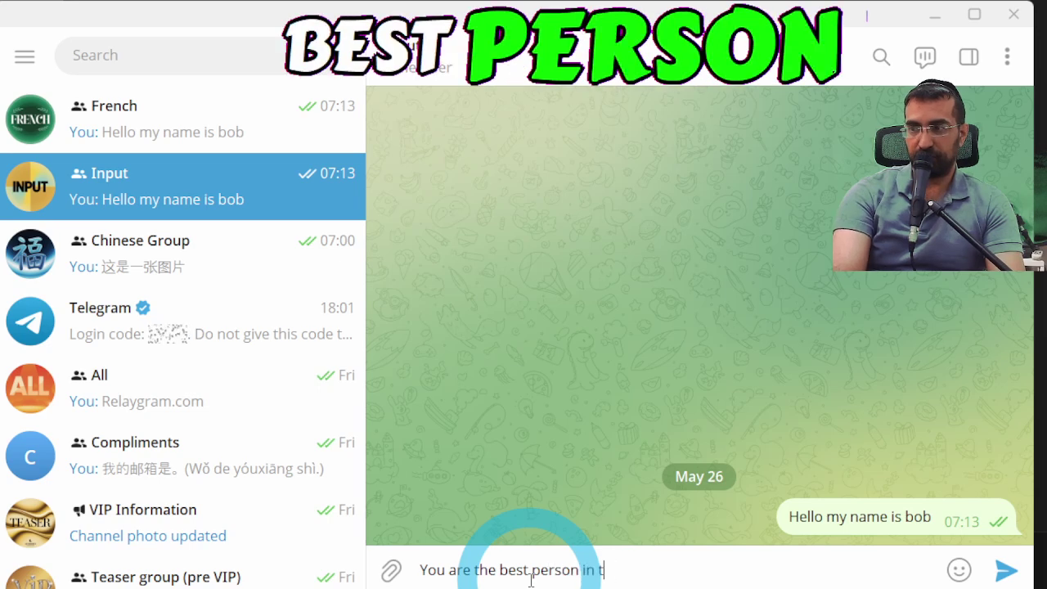
key("Return")
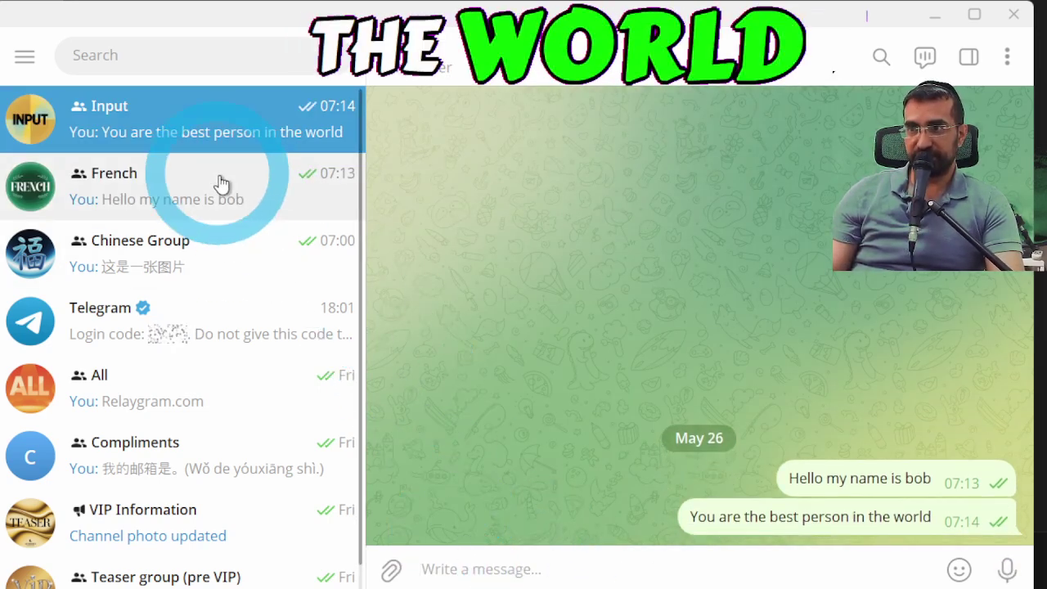
Open the French group and examine the compliment message and the rule 6 prefix in front of it
left_click(205, 196)
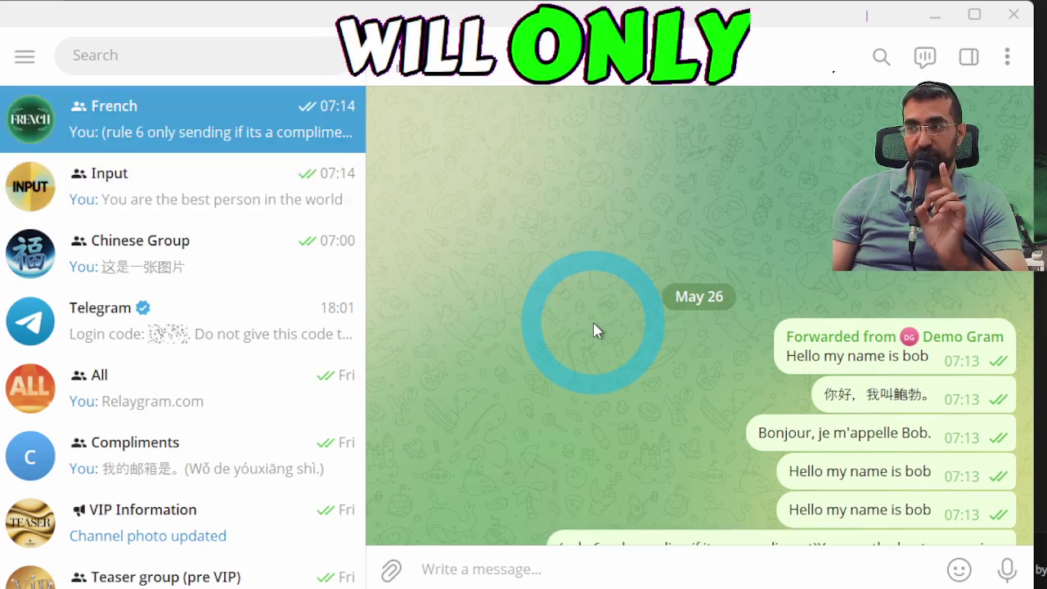
left_click_drag(560, 498, 828, 518)
left_click(828, 520)
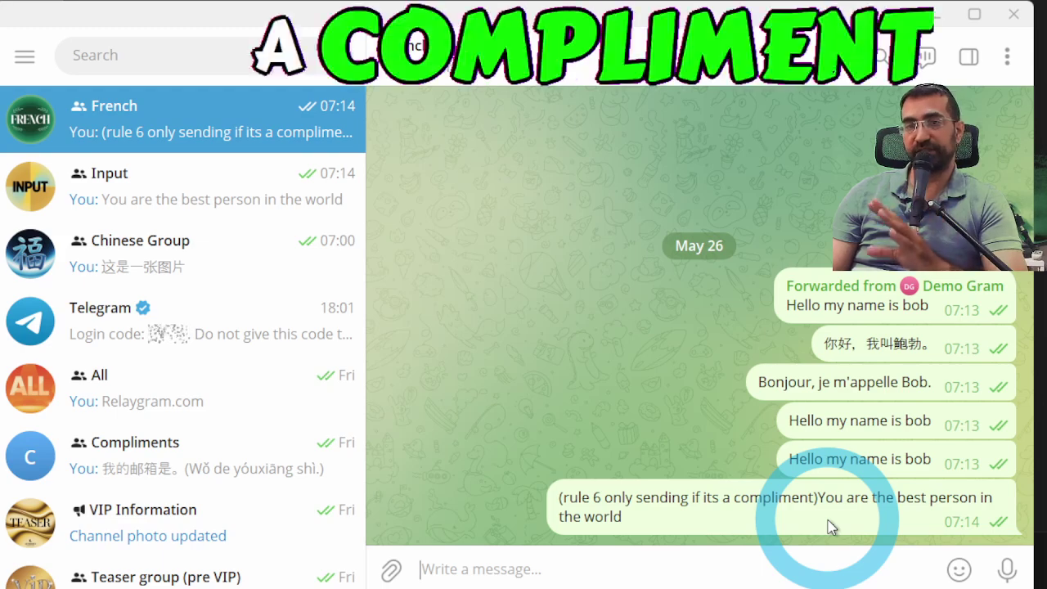
left_click(885, 309)
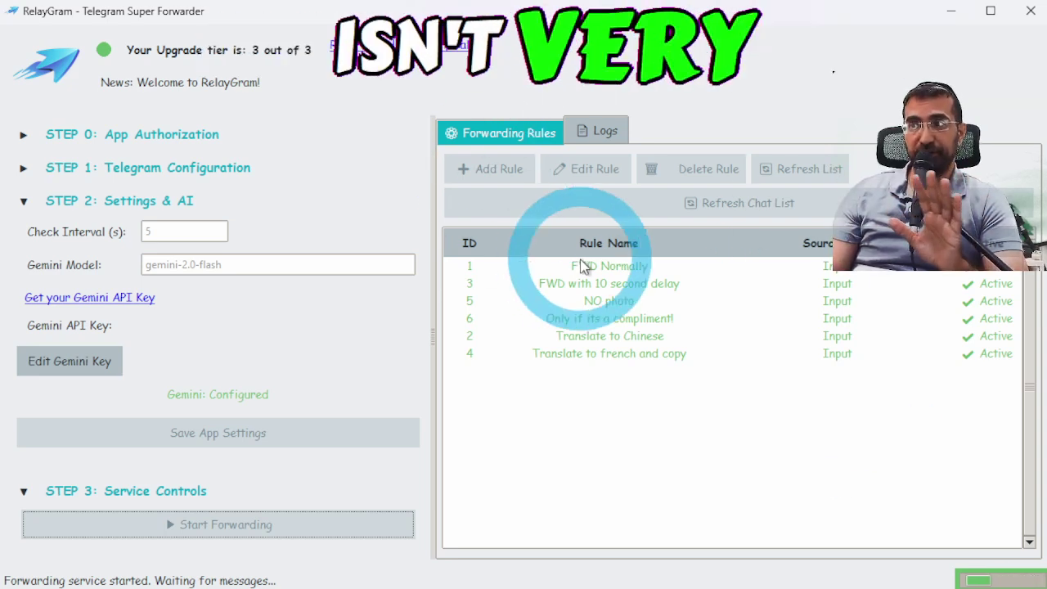
In RelayGram, stop the forwarding service and open the FWD Normally rule for editing
left_click(88, 200)
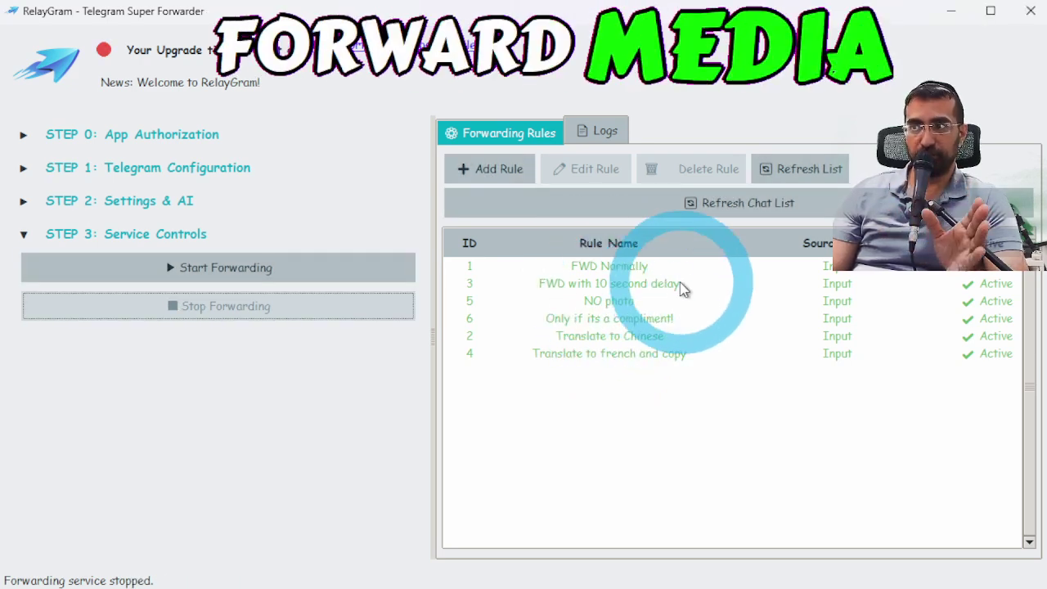
left_click(612, 262)
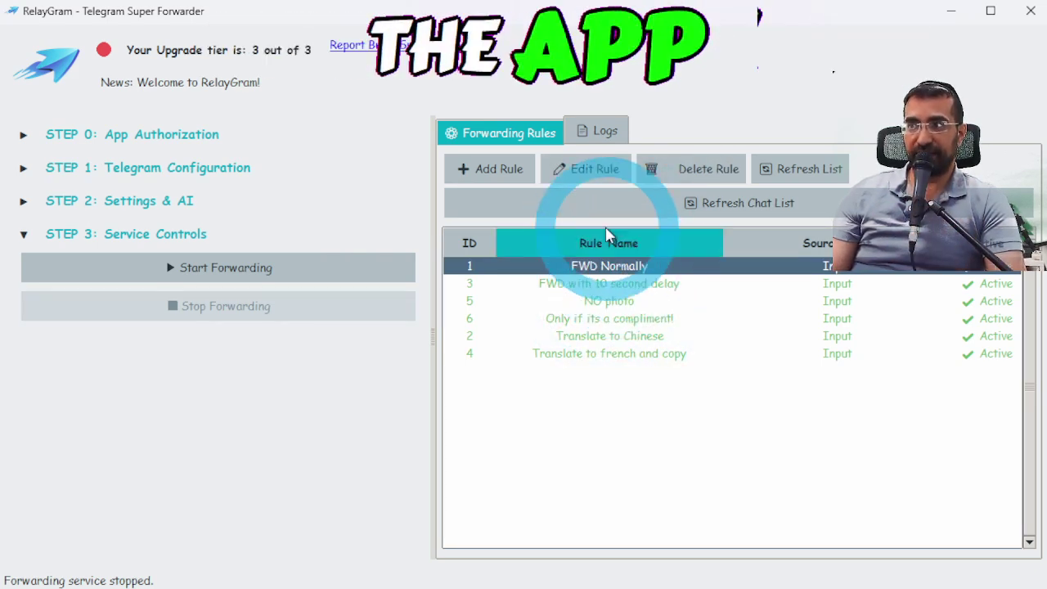
left_click(582, 168)
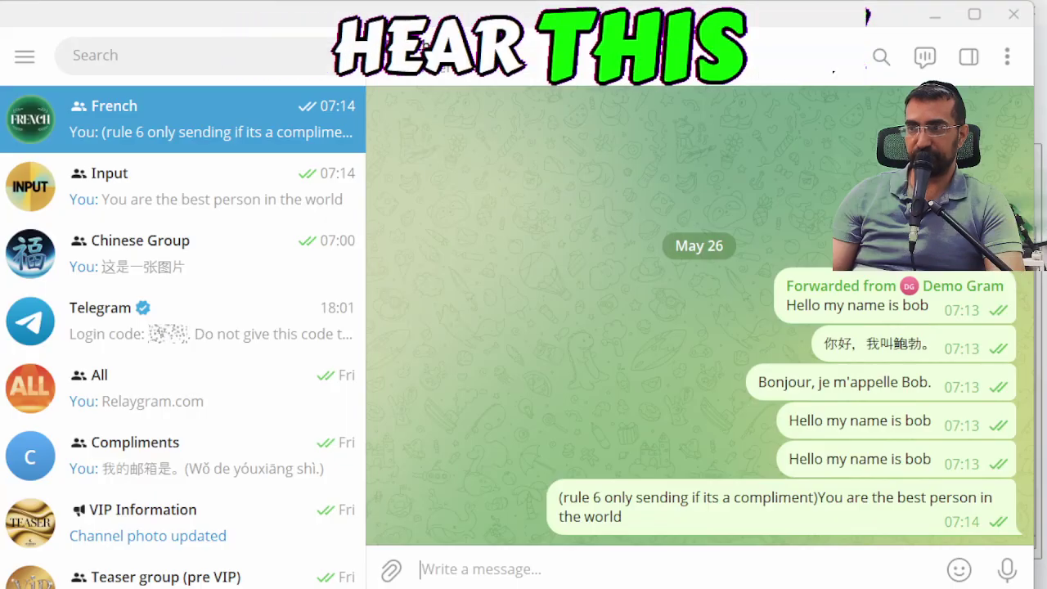
In Telegram, examine the message carrying the forwarded-from header in the French group
mouse_move(958, 568)
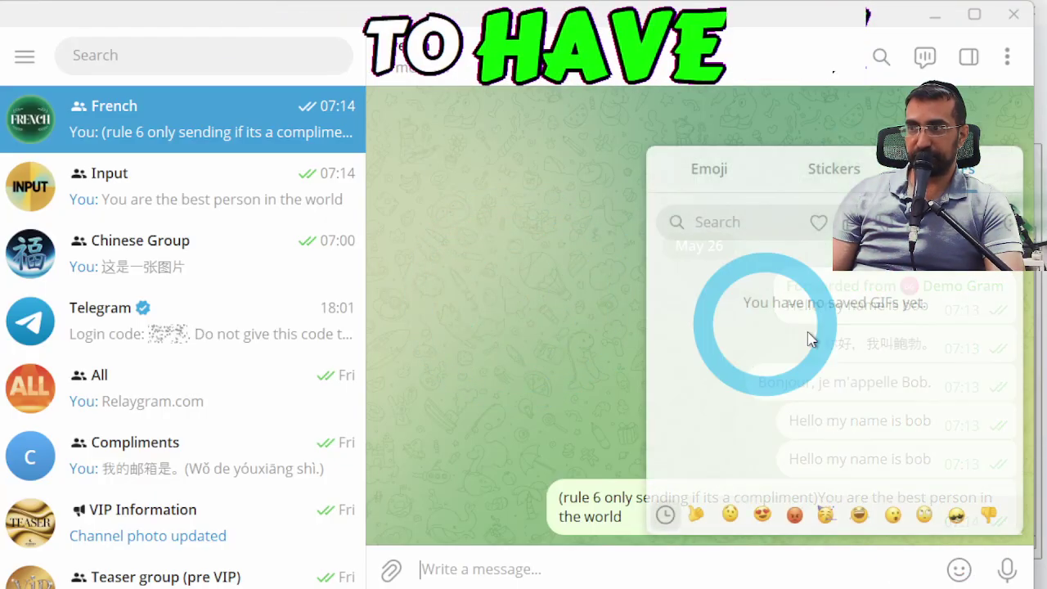
left_click(571, 282)
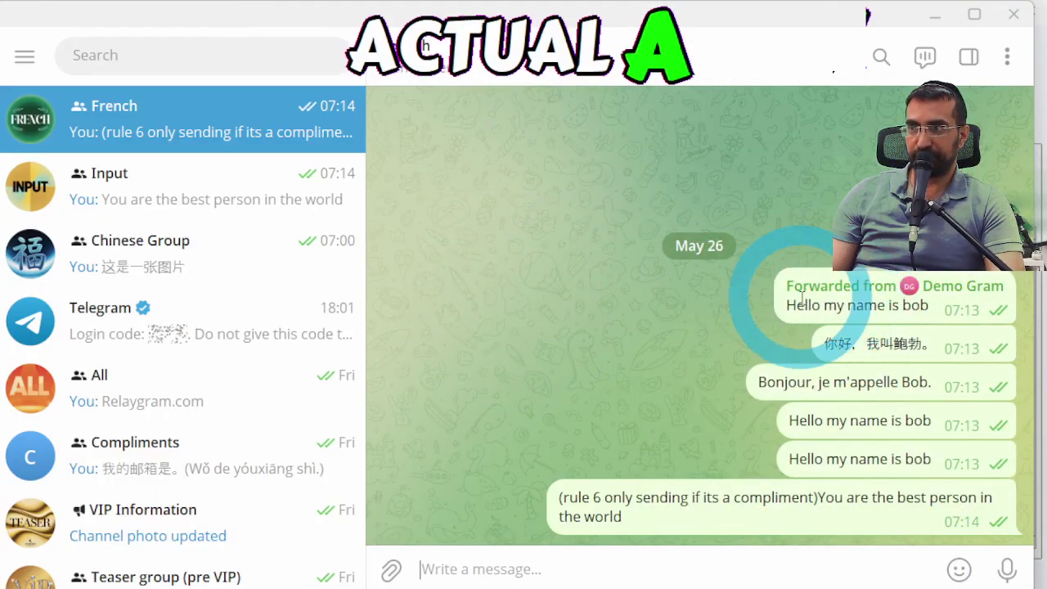
left_click_drag(787, 301, 929, 305)
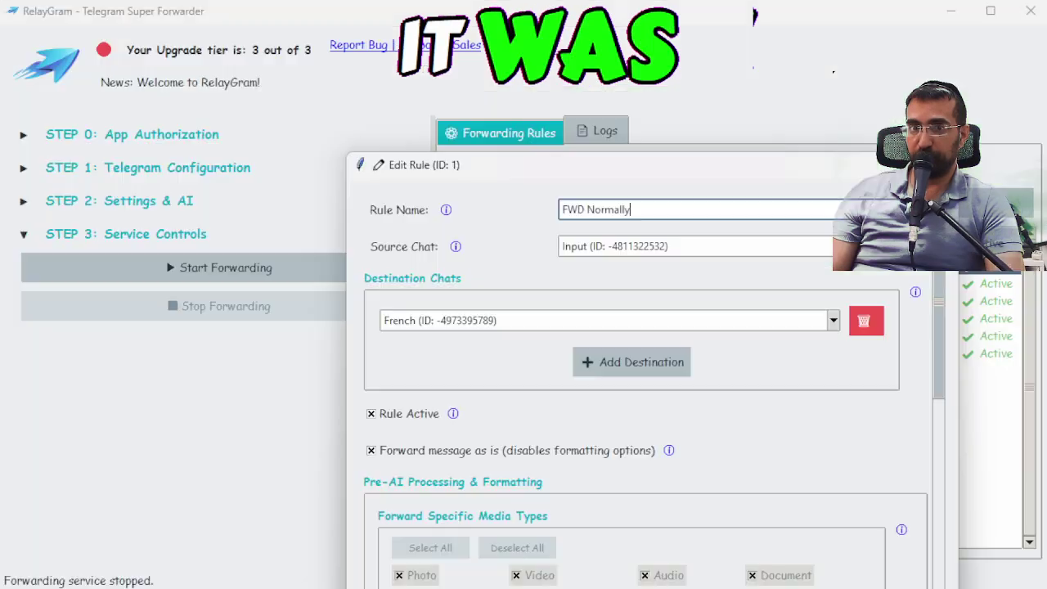
Back in RelayGram, turn off the FWD Normally rule's "Forward message as is" option and turn it on again
left_click(446, 452)
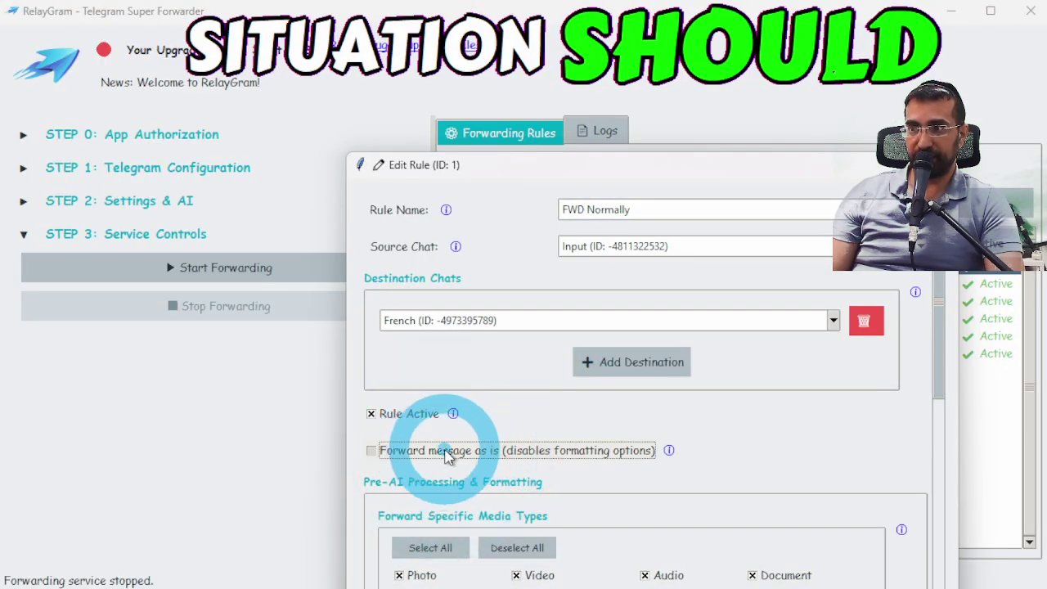
left_click(448, 455)
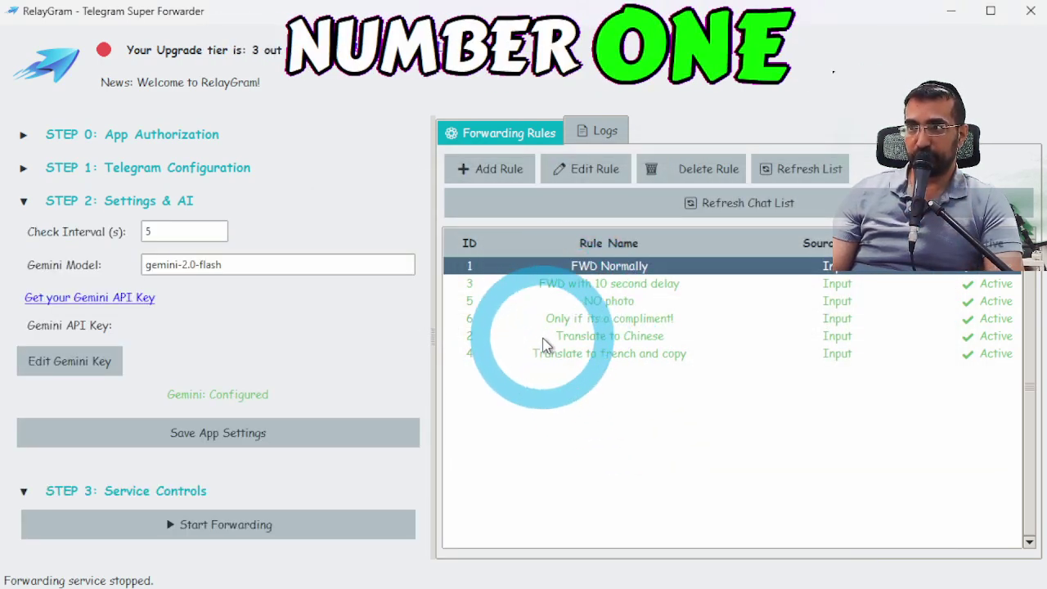
Open the Translate to Chinese rule for editing and review its name, source chat and available destination chats
left_click(546, 344)
left_click(584, 169)
left_click(625, 218)
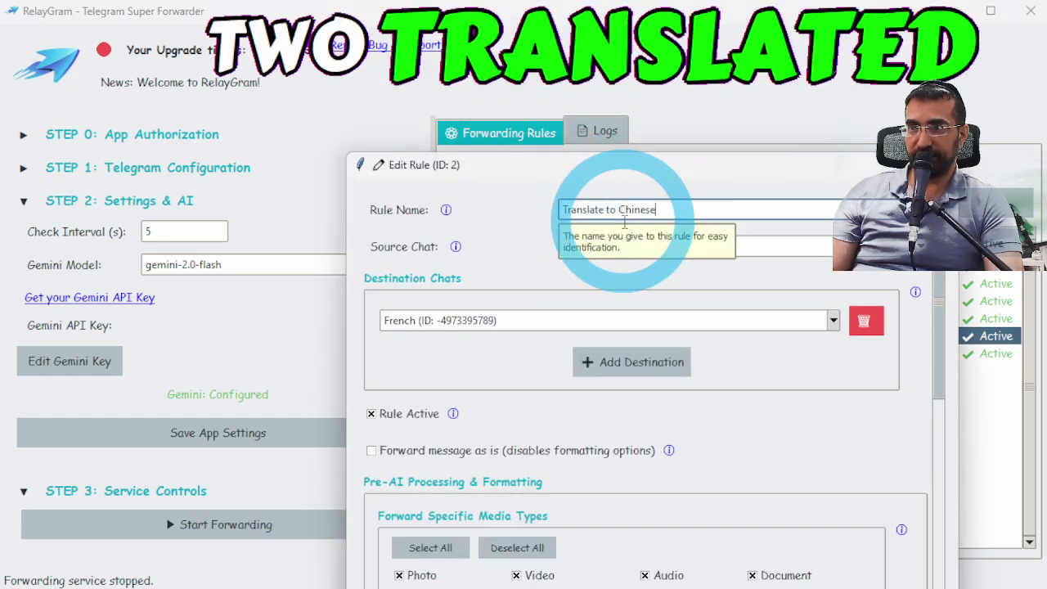
left_click(646, 245)
left_click(502, 321)
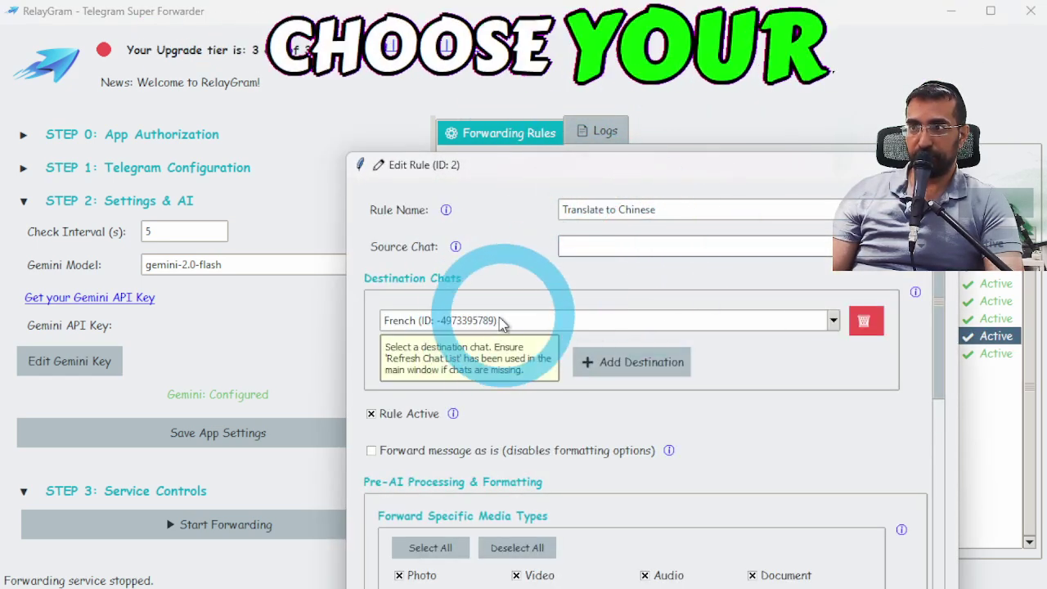
left_click(500, 326)
left_click(503, 319)
left_click(507, 323)
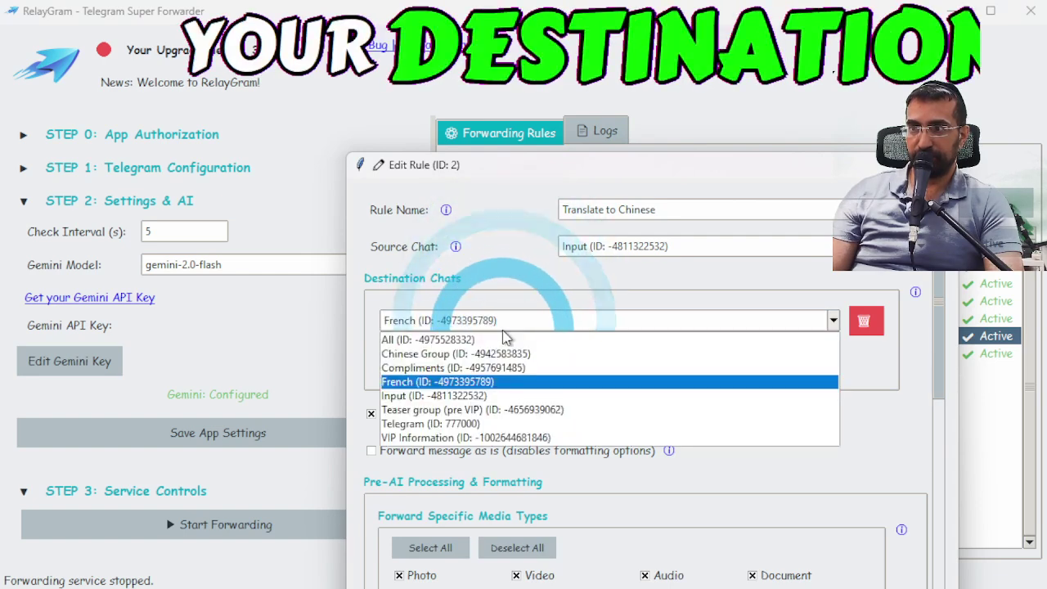
left_click(503, 282)
Review the Translate to Chinese rule's media types, keyword filters, prefix, suffix and delay settings
scroll(506, 283, "down", 5)
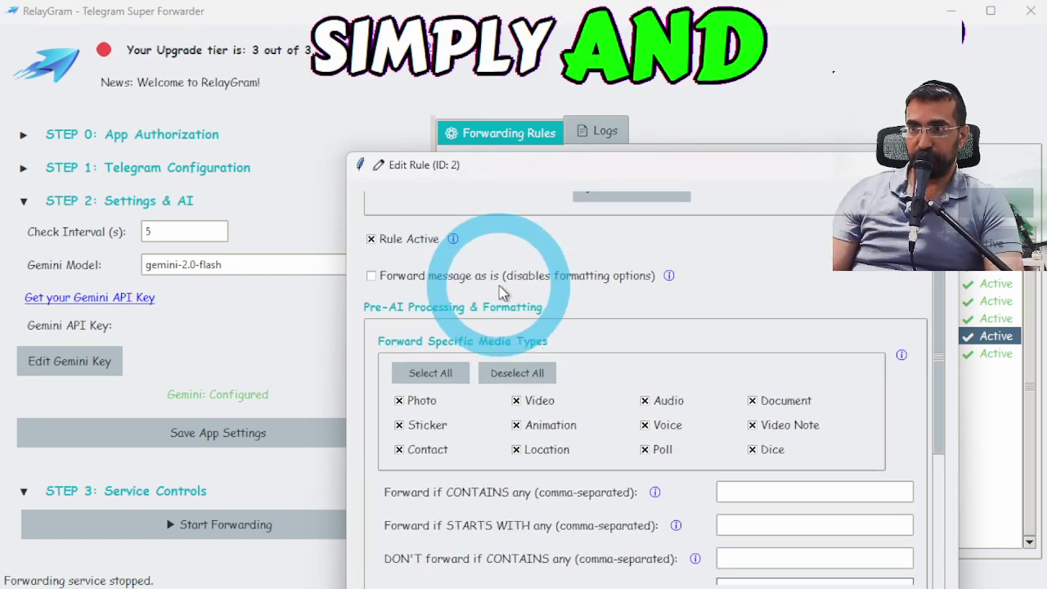
scroll(502, 294, "down", 3)
scroll(507, 303, "up", 3)
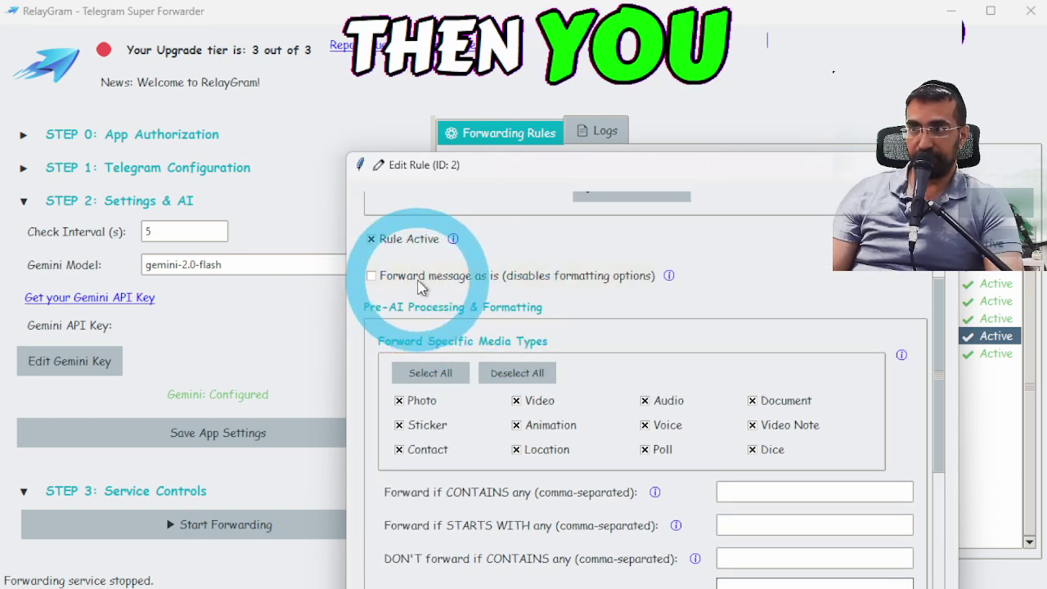
scroll(421, 282, "down", 2)
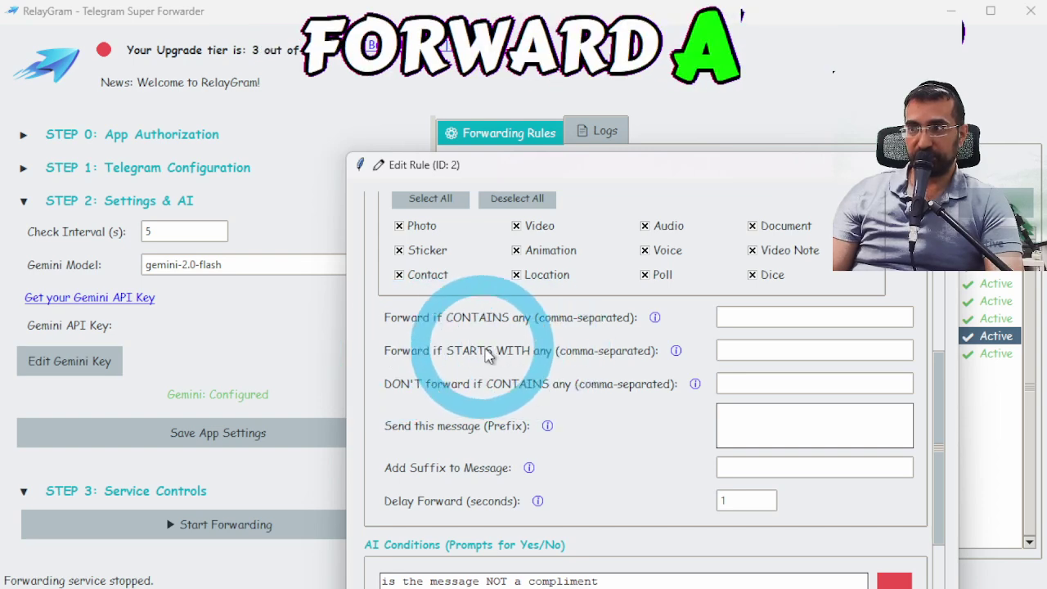
scroll(491, 384, "down", 2)
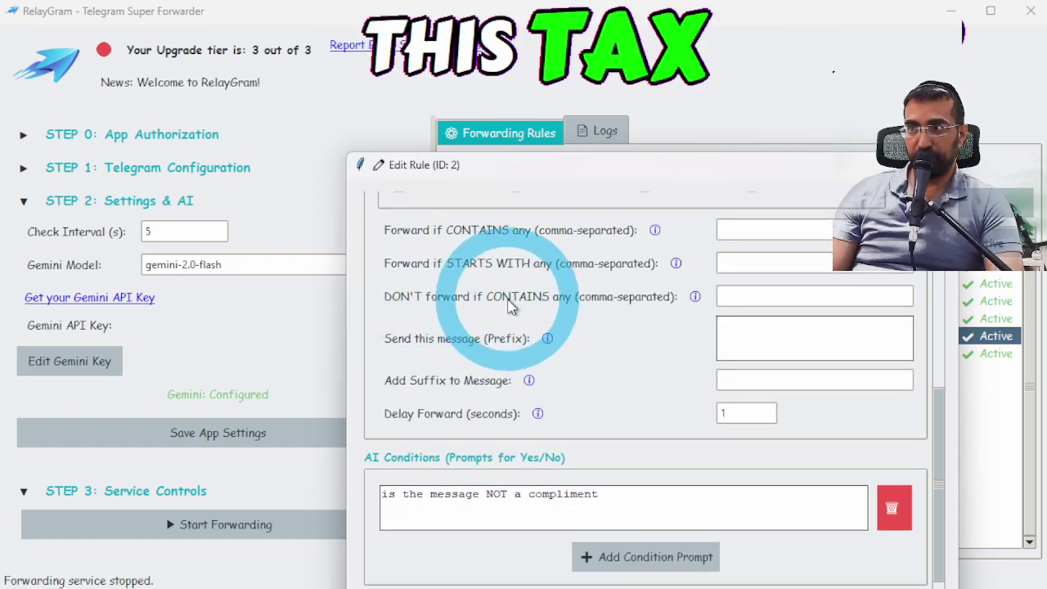
scroll(591, 314, "down", 1)
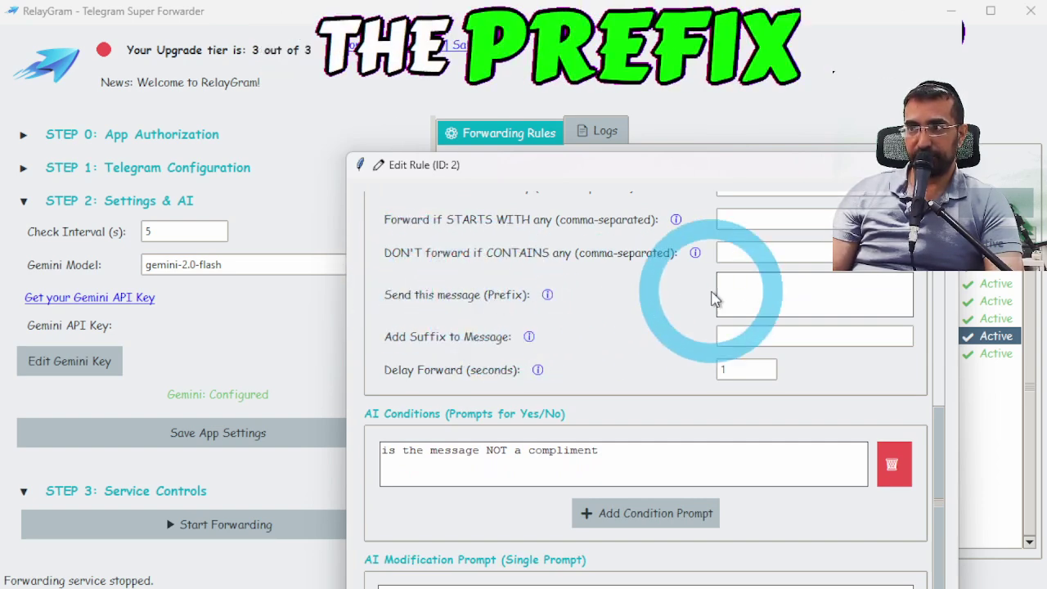
left_click(761, 284)
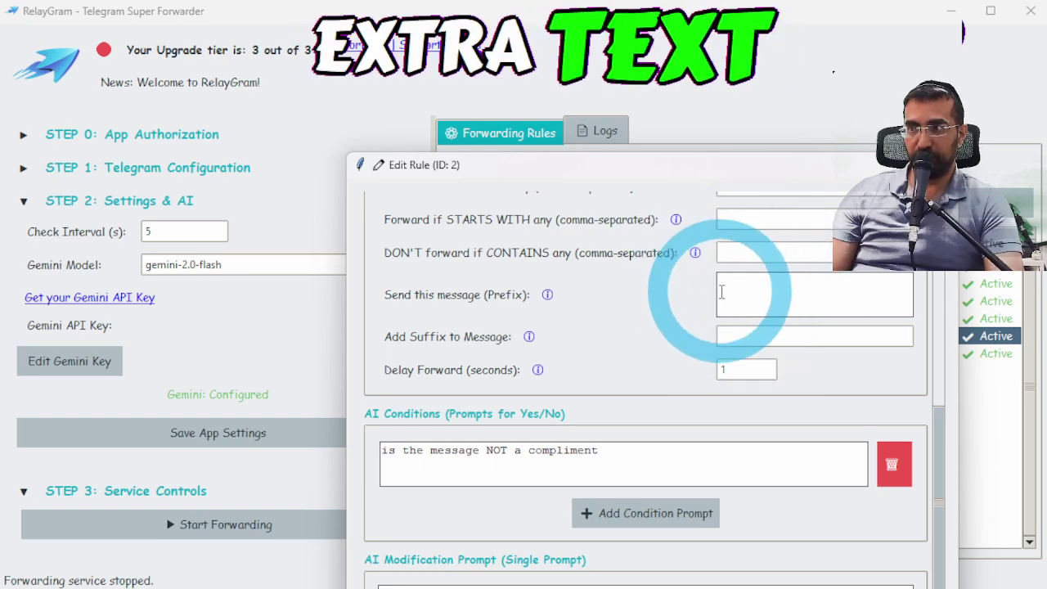
scroll(603, 316, "down", 1)
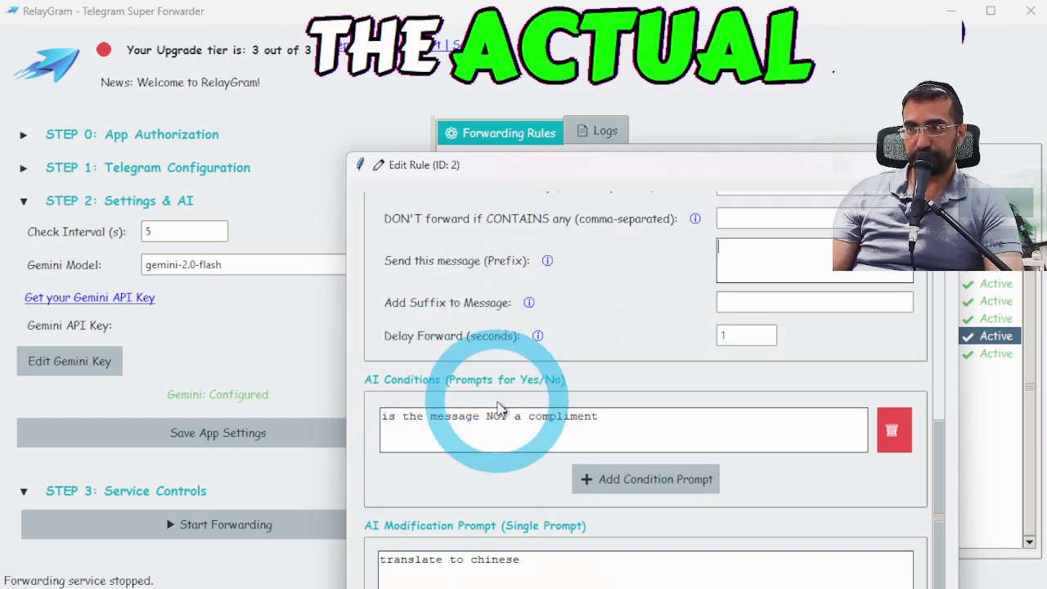
Examine the rule's AI condition prompt about the message not being a compliment
left_click_drag(648, 411, 397, 414)
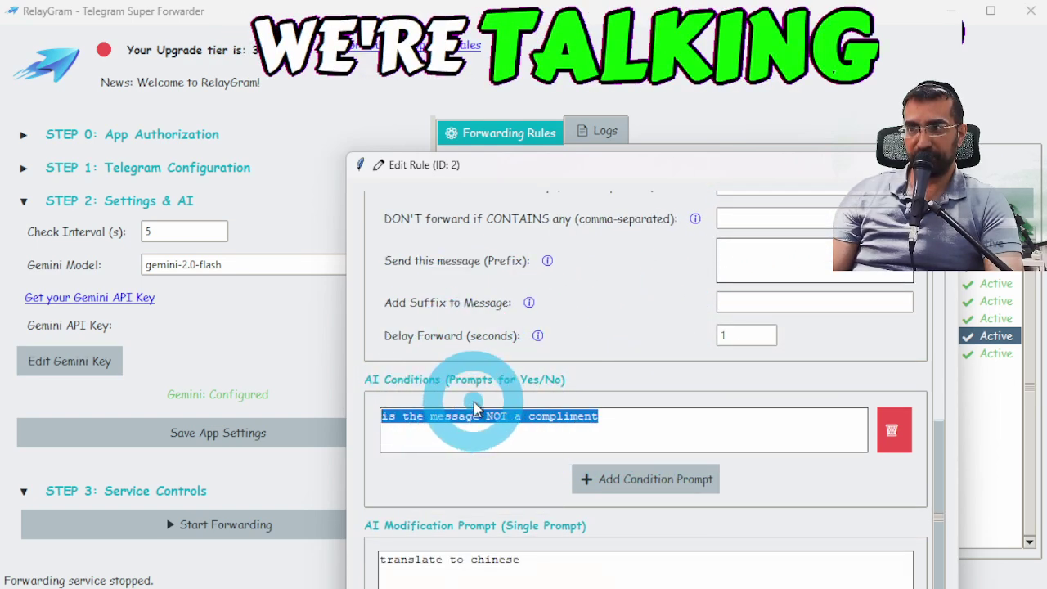
left_click(651, 411)
left_click_drag(652, 412, 392, 418)
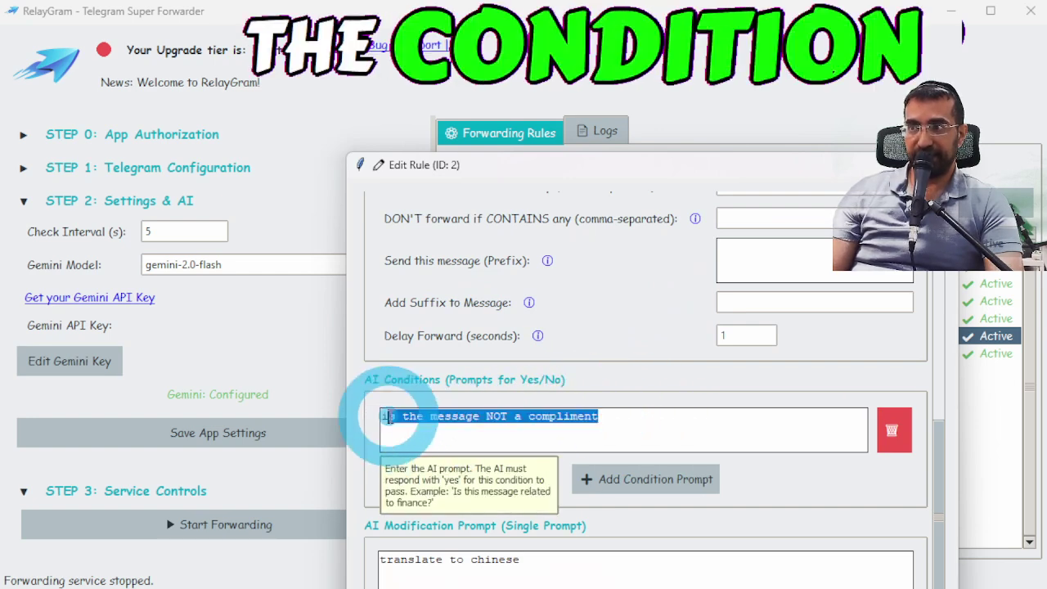
left_click(483, 427)
left_click(615, 419)
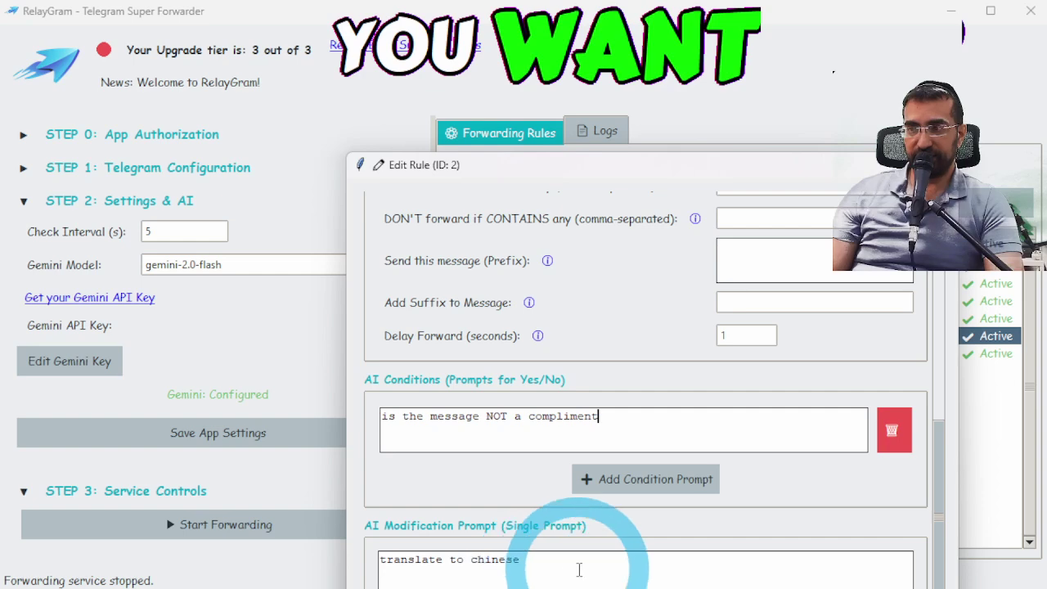
Change the rule's AI modification prompt to "translate to Japanese" and accept the rule
left_click_drag(528, 172, 520, 46)
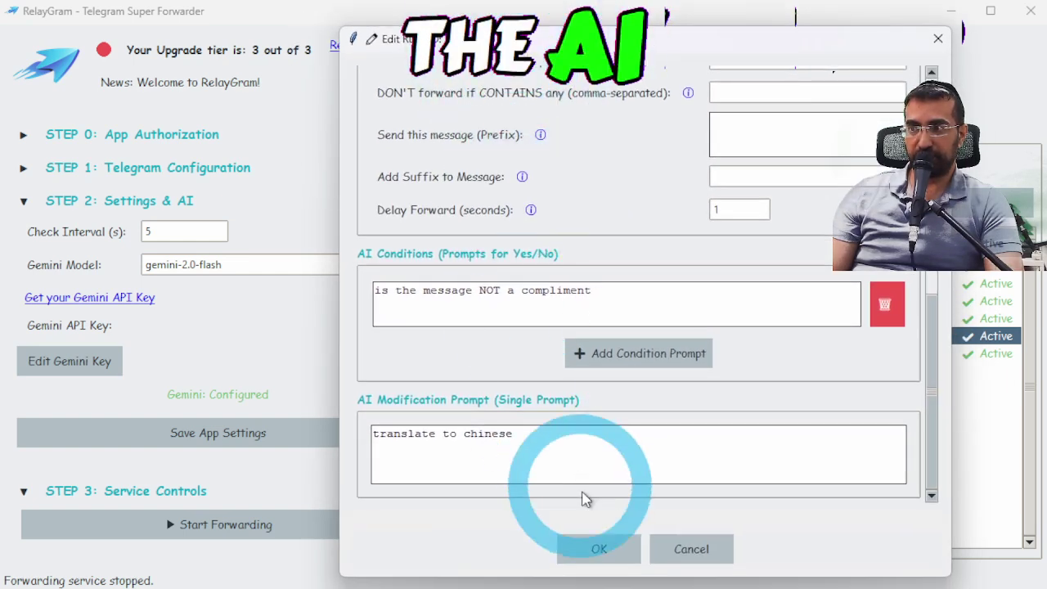
left_click(477, 455)
left_click_drag(478, 456, 407, 429)
left_click(467, 439)
triple_click(444, 442)
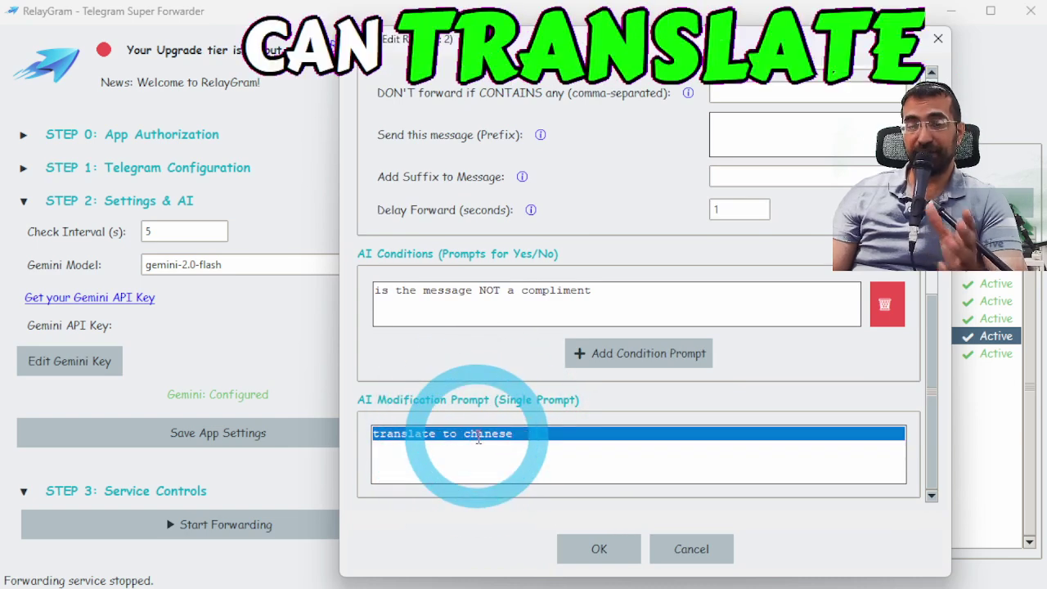
double_click(478, 436)
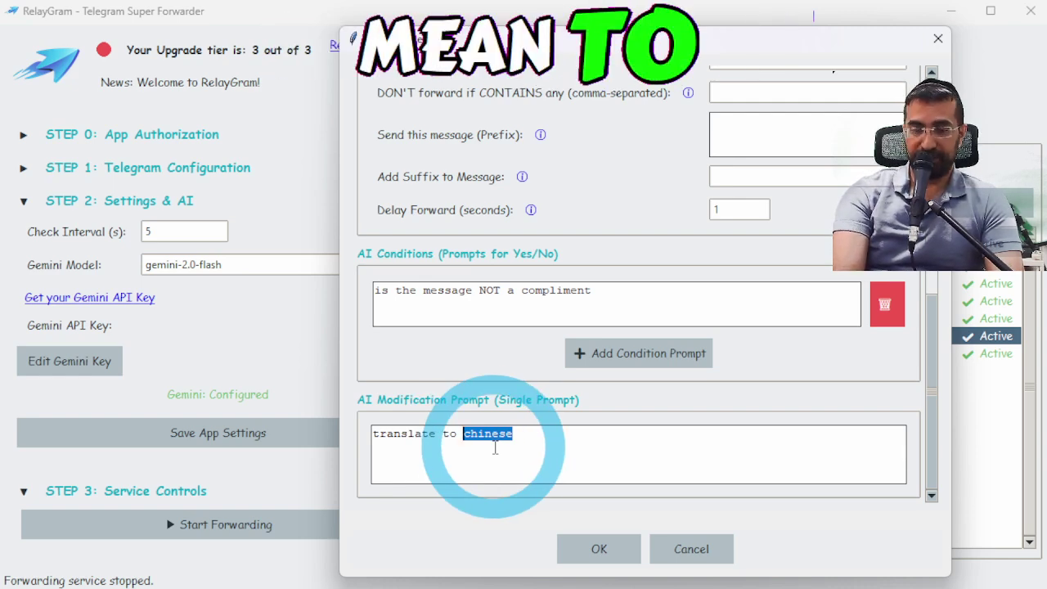
type("Japane")
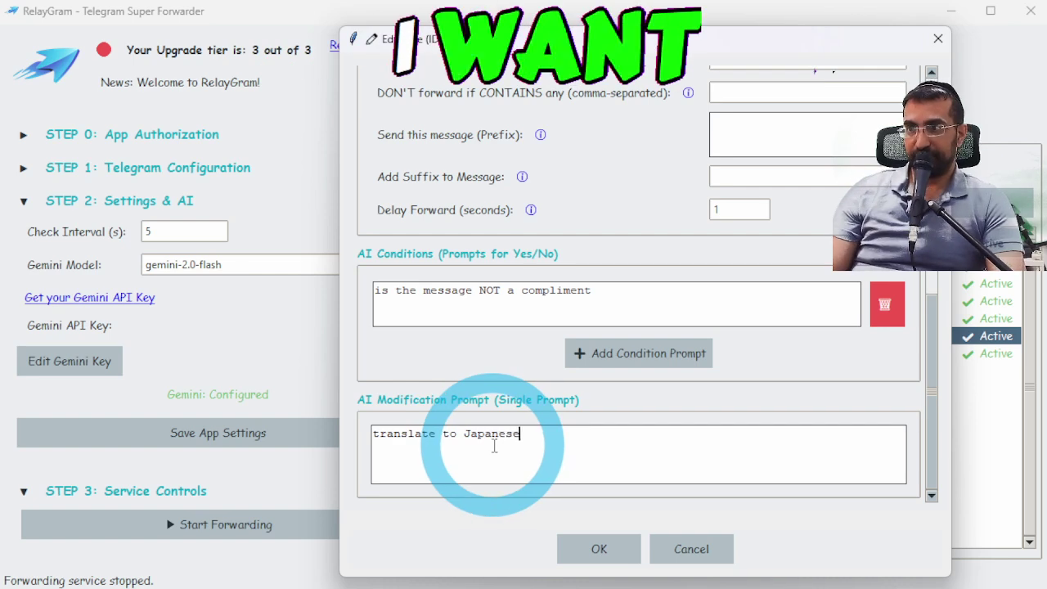
left_click(598, 549)
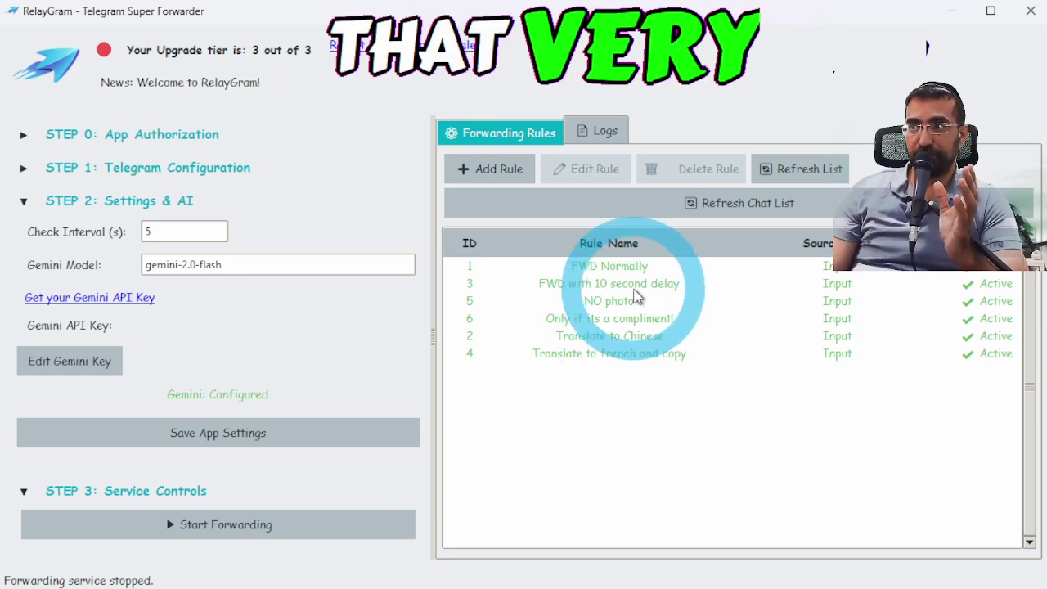
Open the NO photo rule for editing and deselect all of its forwarded media types
left_click(631, 301)
left_click(582, 170)
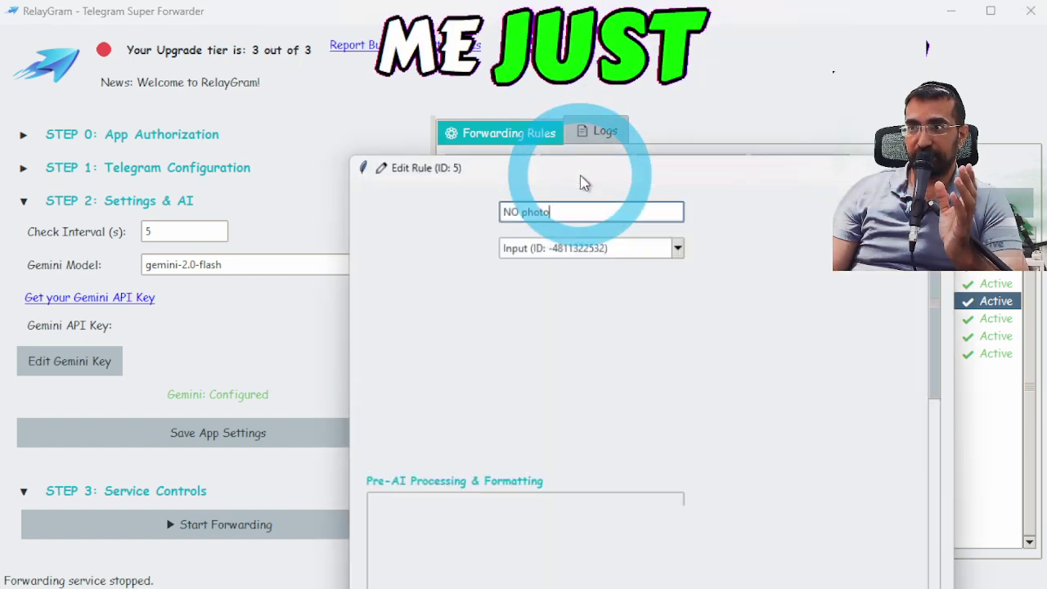
scroll(532, 257, "down", 5)
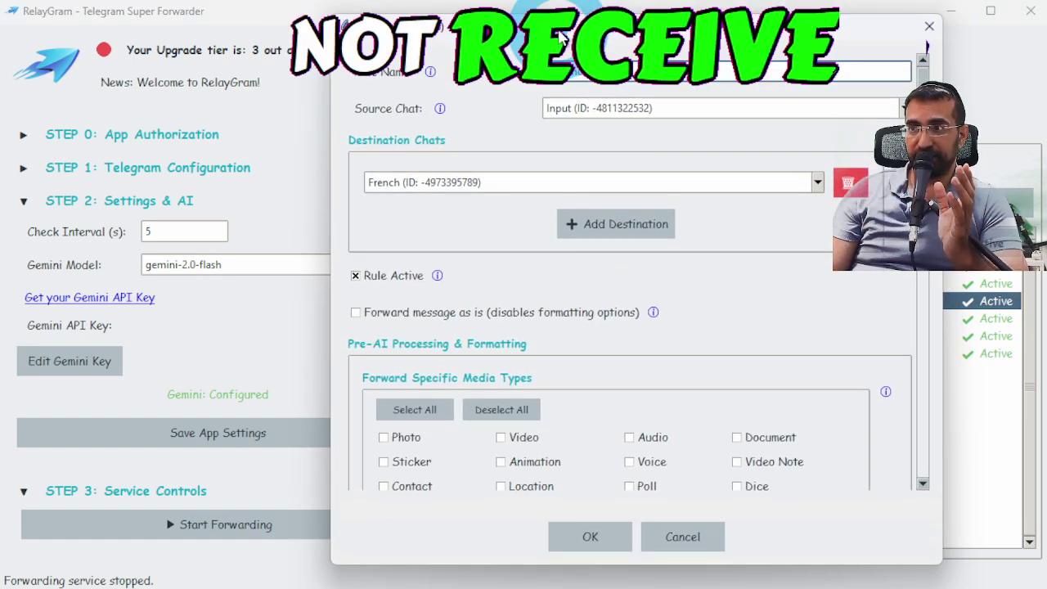
left_click(501, 234)
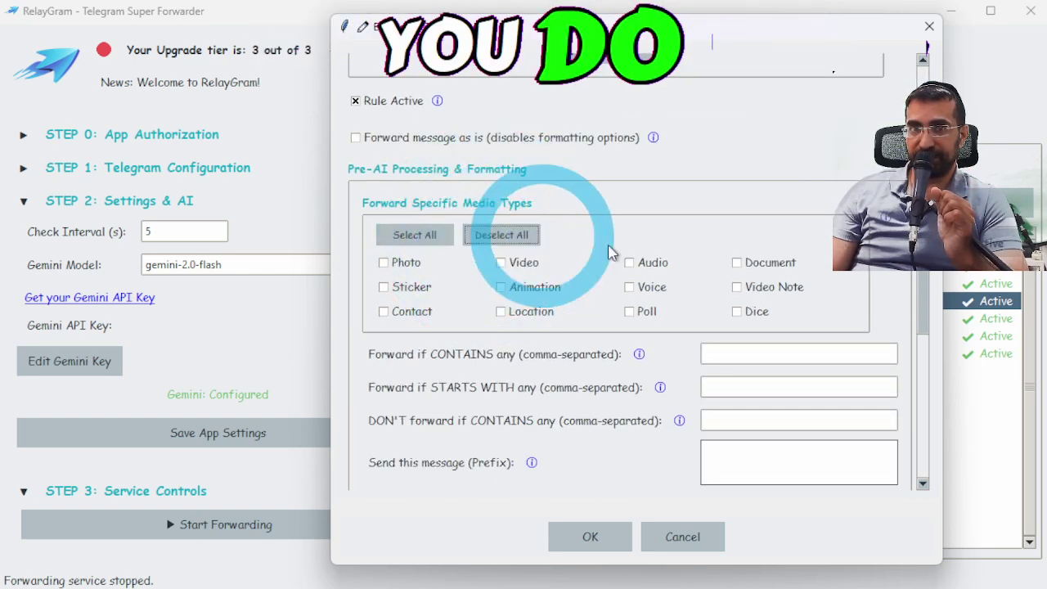
Review the NO photo rule's keyword filters, message formatting, delay, chats and media type selection options
scroll(548, 270, "down", 8)
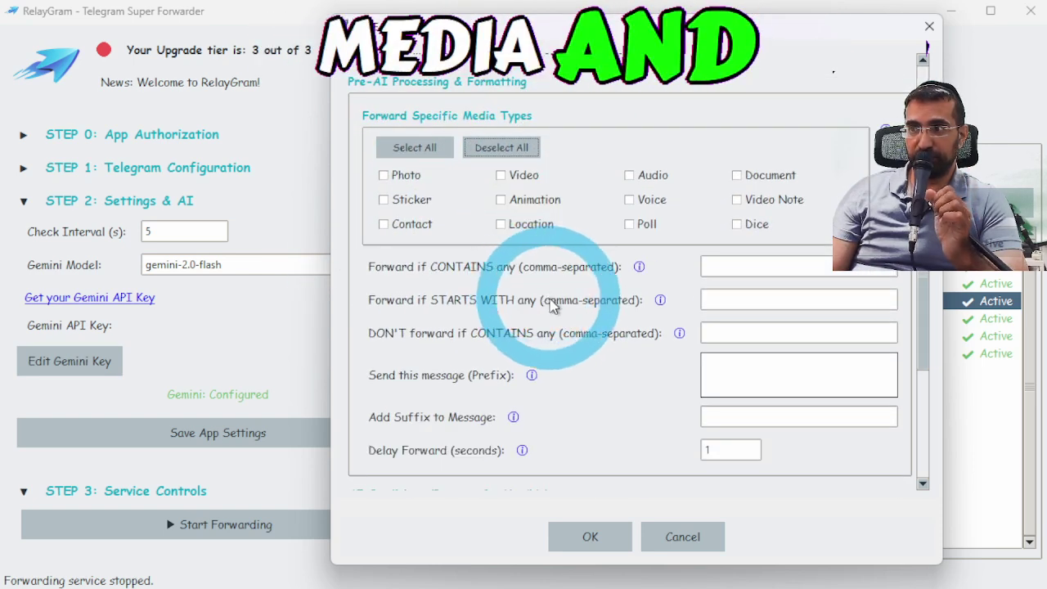
scroll(552, 305, "up", 15)
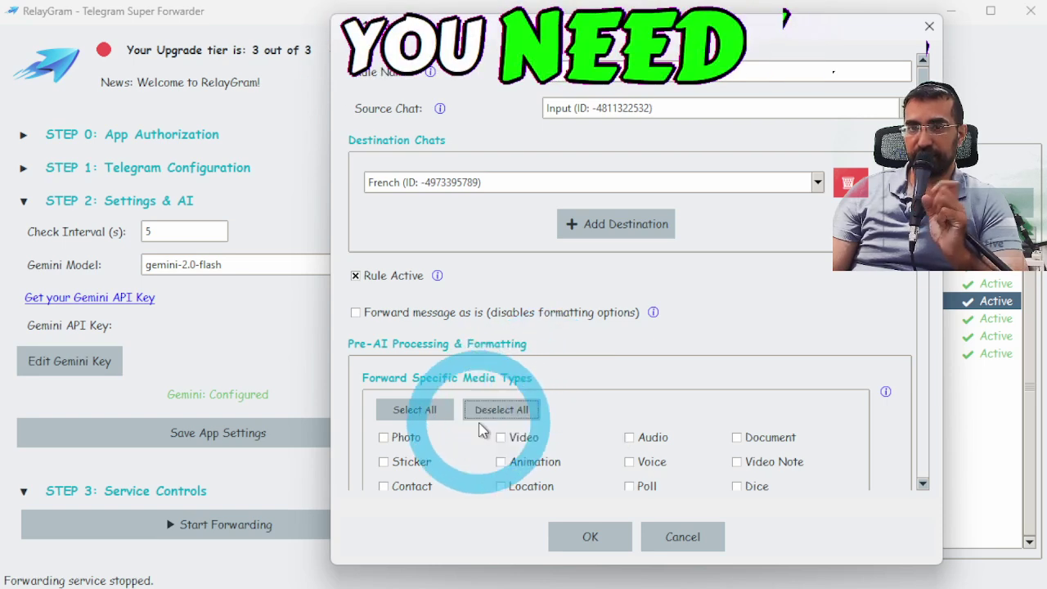
left_click(413, 410)
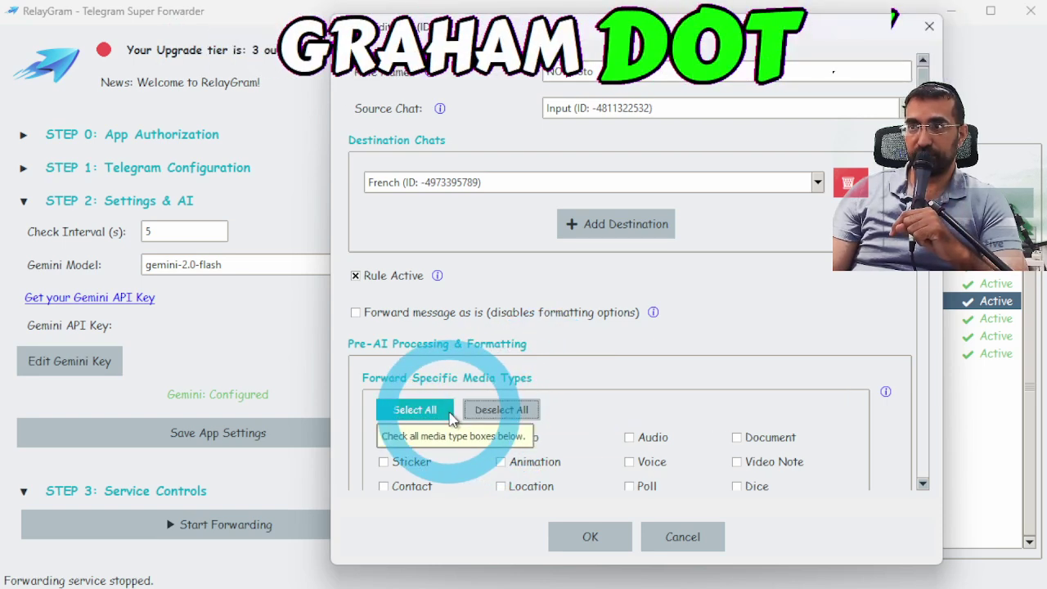